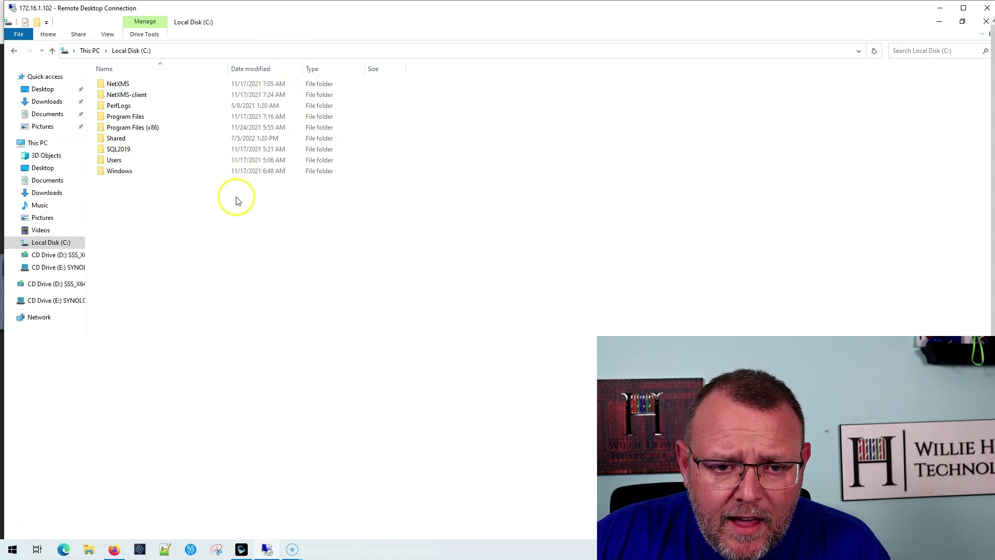
Step: Open the Shared folder's Properties and go to its Sharing settings
click(123, 139)
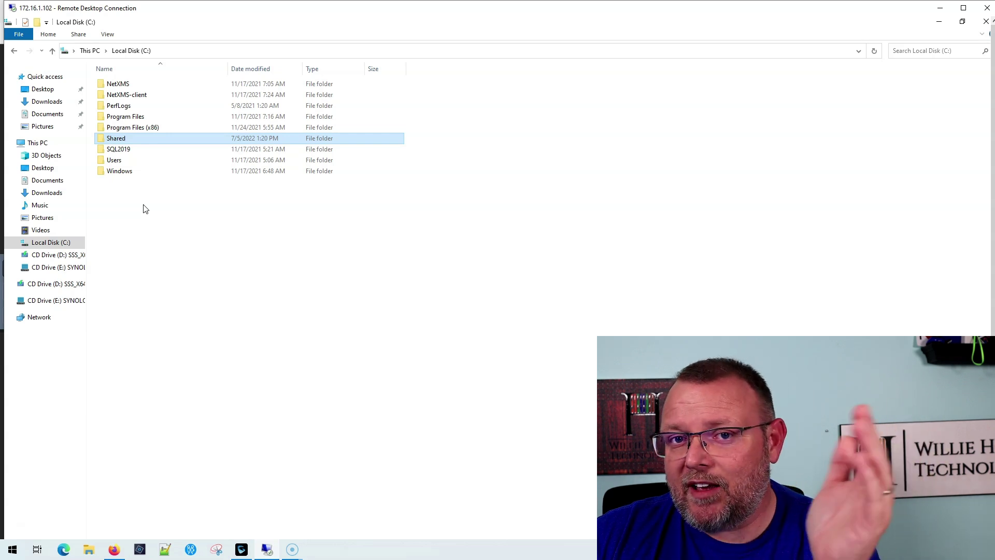
right_click(126, 140)
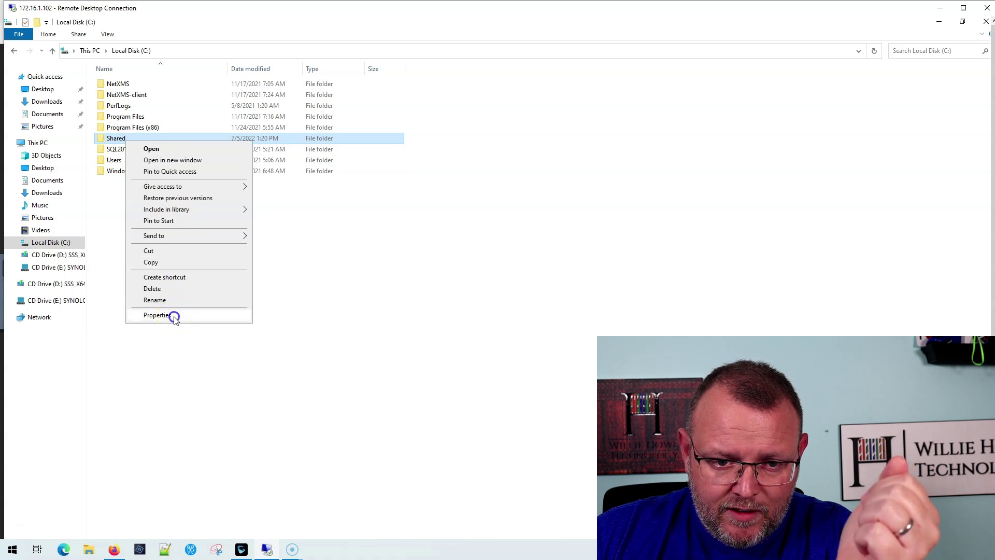
click(173, 316)
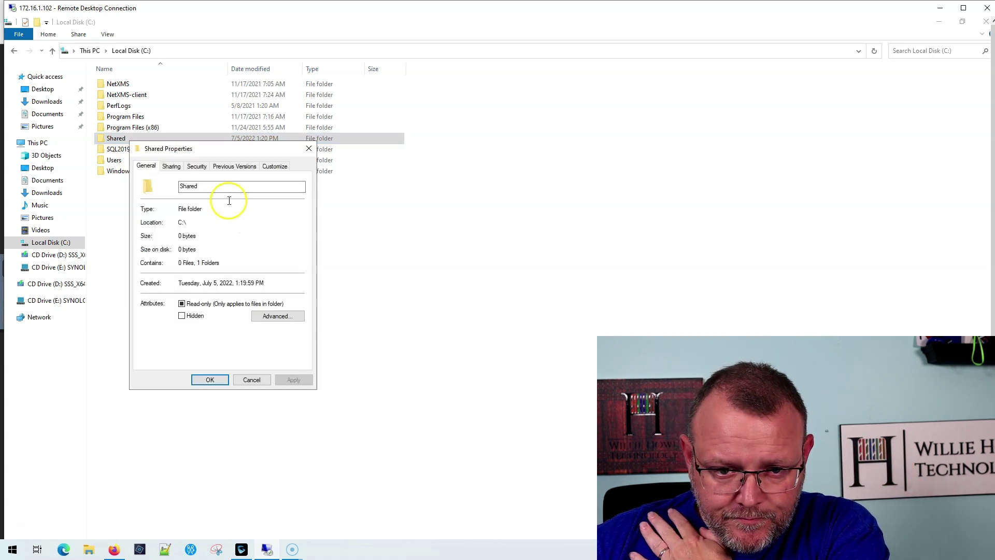
click(196, 166)
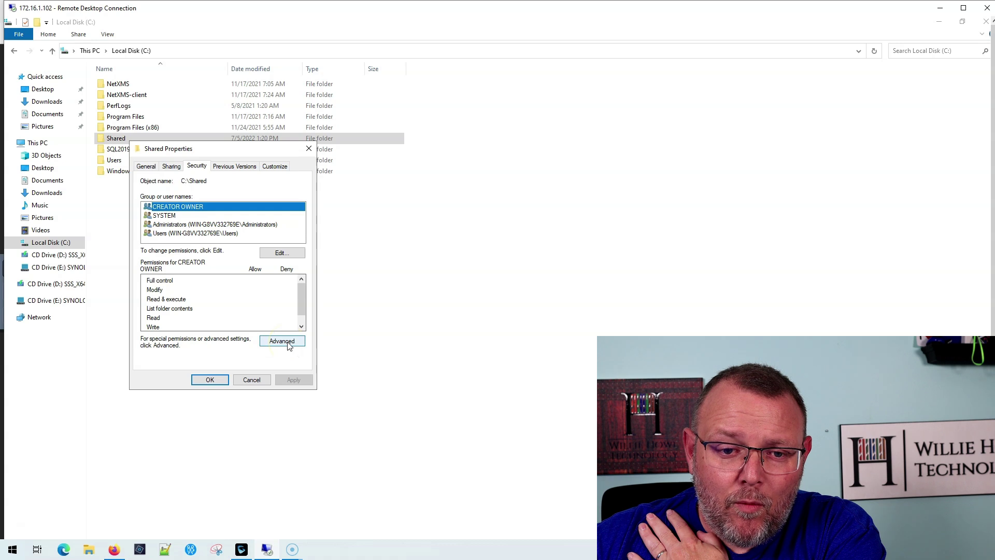
click(174, 170)
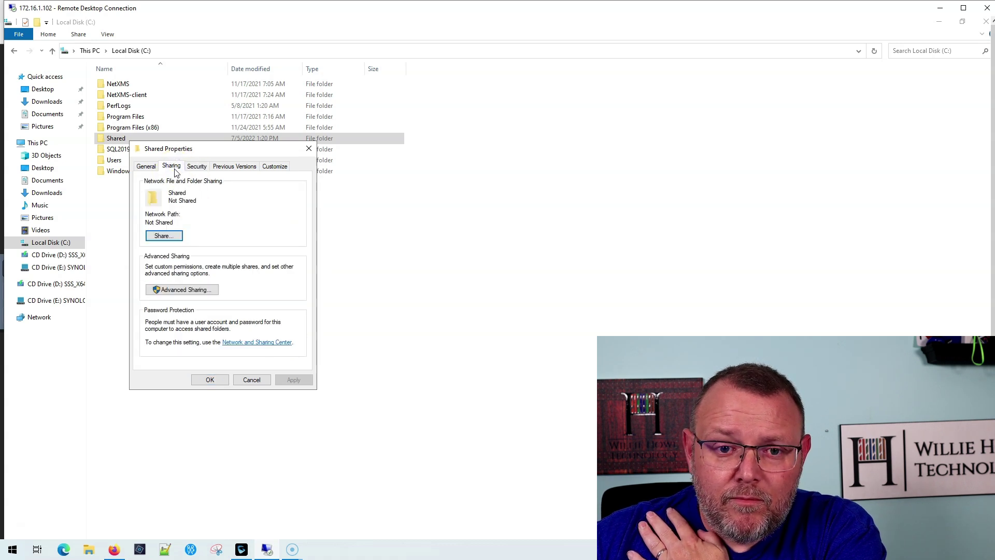
Step: Share the folder with Everyone at Read/Write permission level and confirm
click(171, 237)
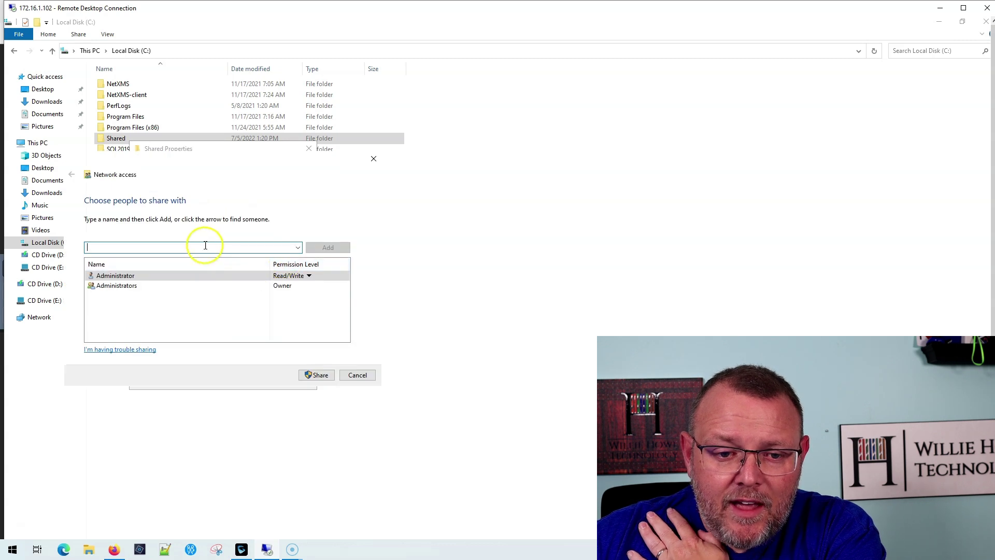
text(evertibe)
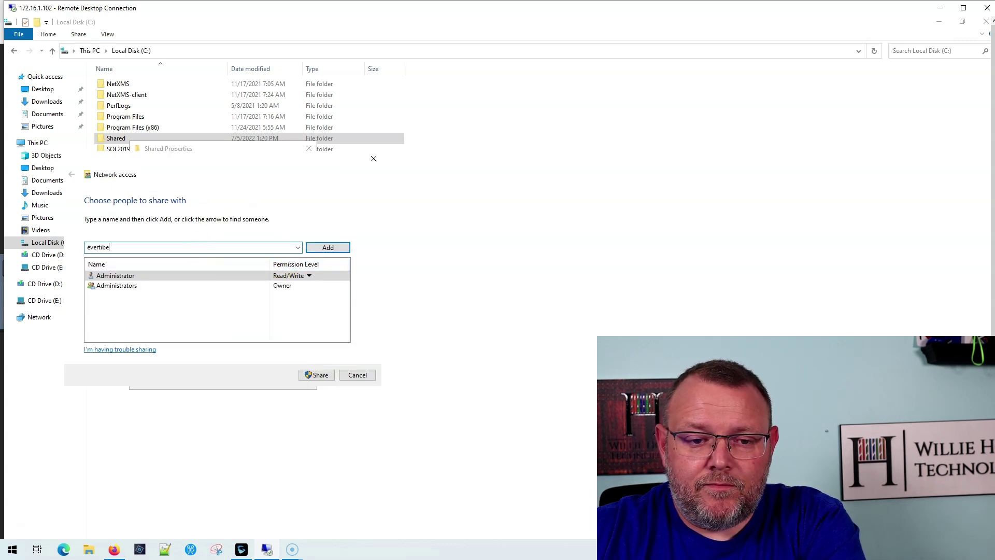
key(BackSpace)
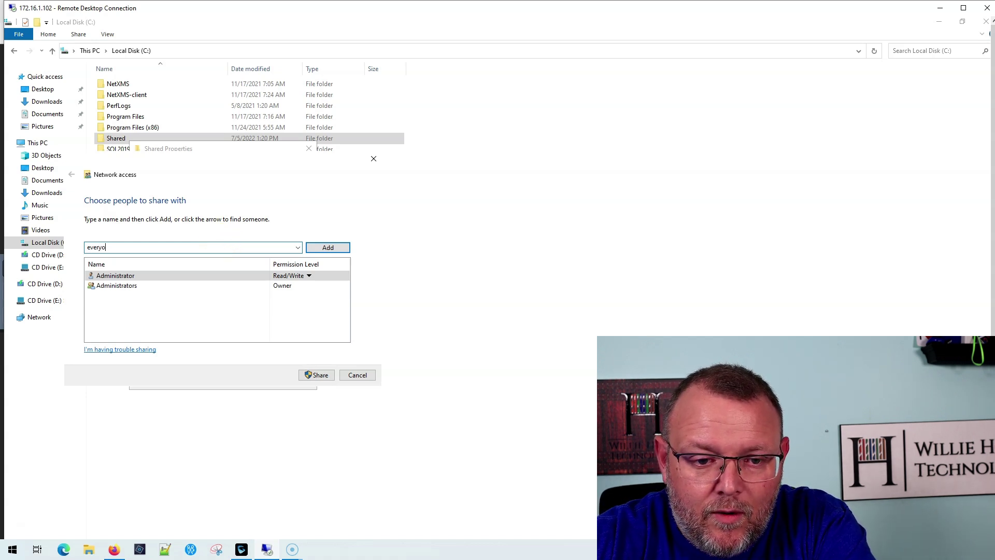
click(326, 247)
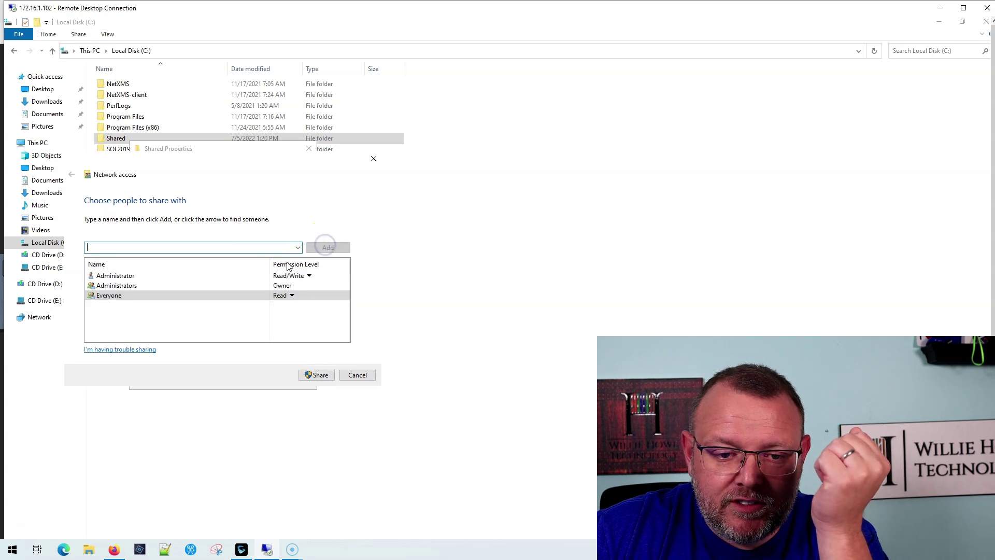
click(290, 296)
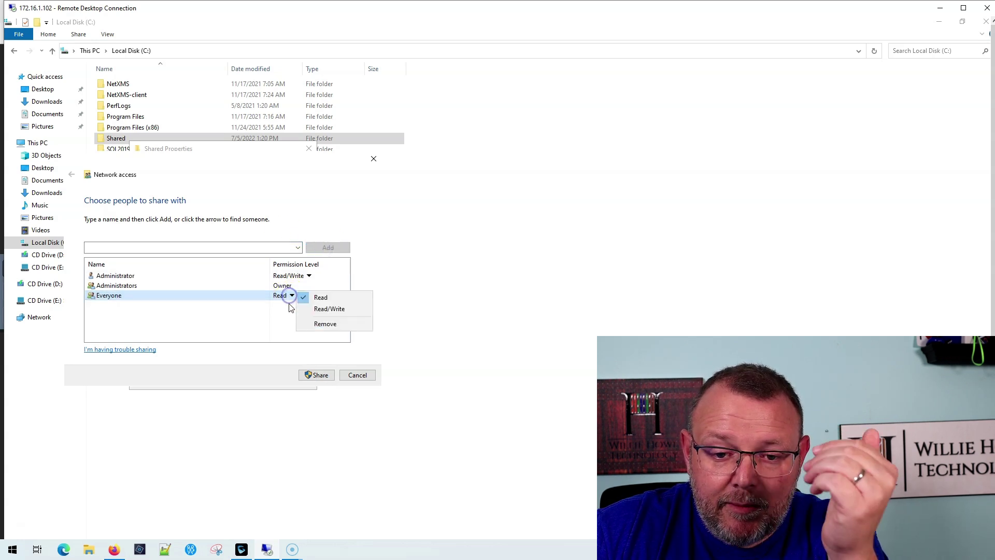
click(328, 311)
click(316, 376)
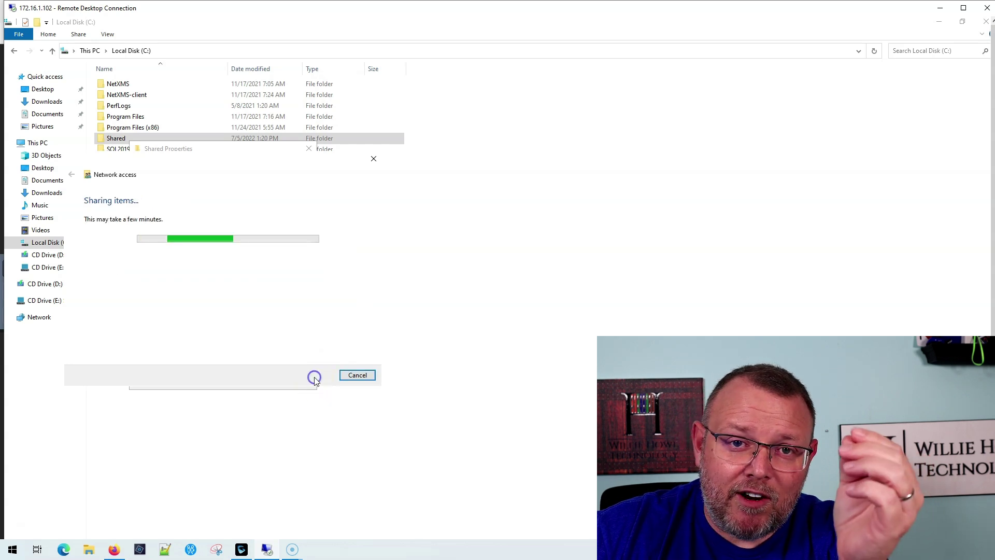
click(359, 375)
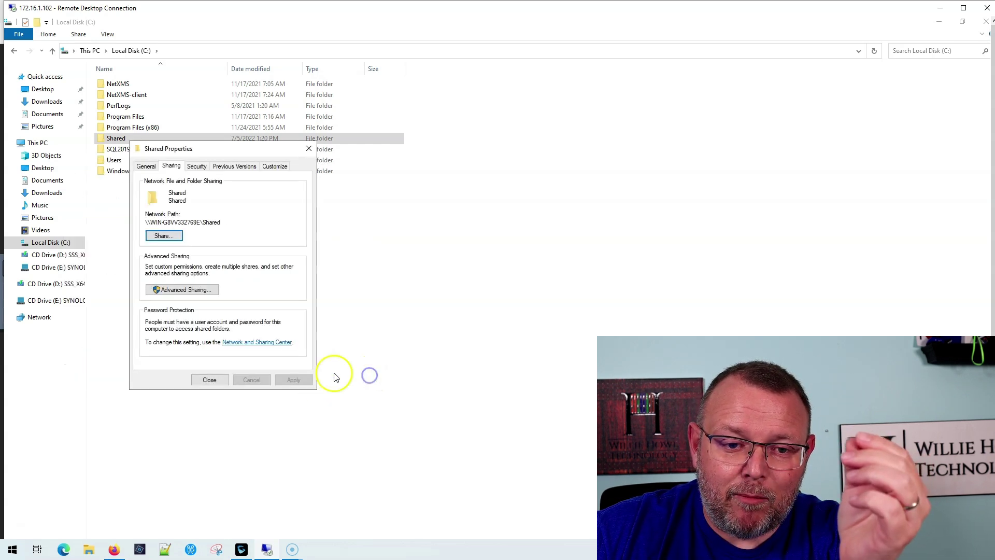
Step: Close Properties, open \\localhost from Run to see the Shared share, then minimize that window
click(210, 380)
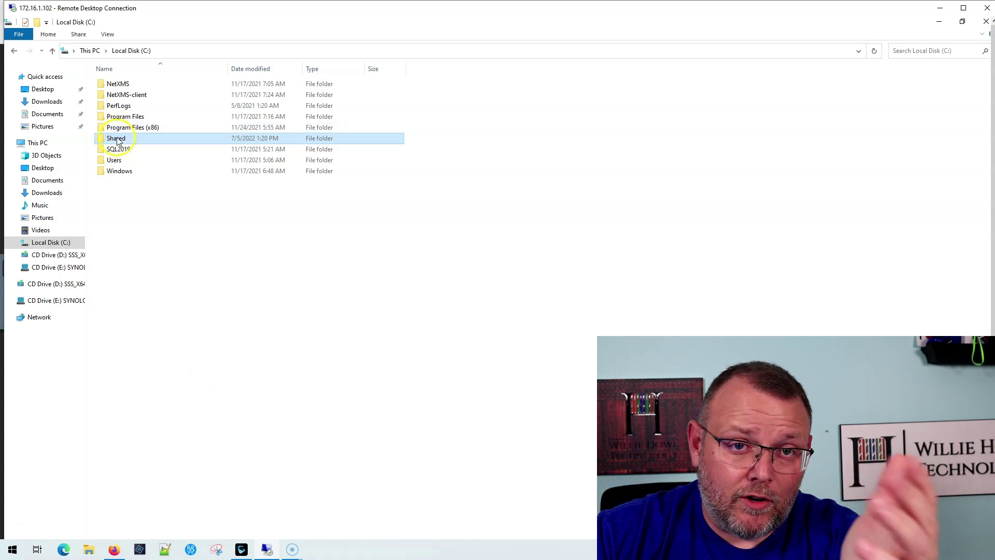
double_click(252, 12)
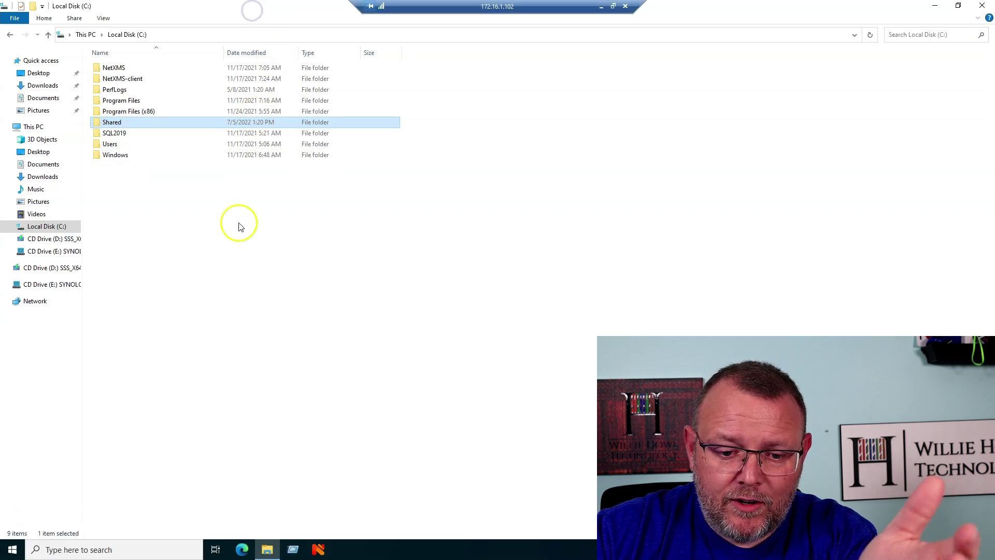
key(super+r)
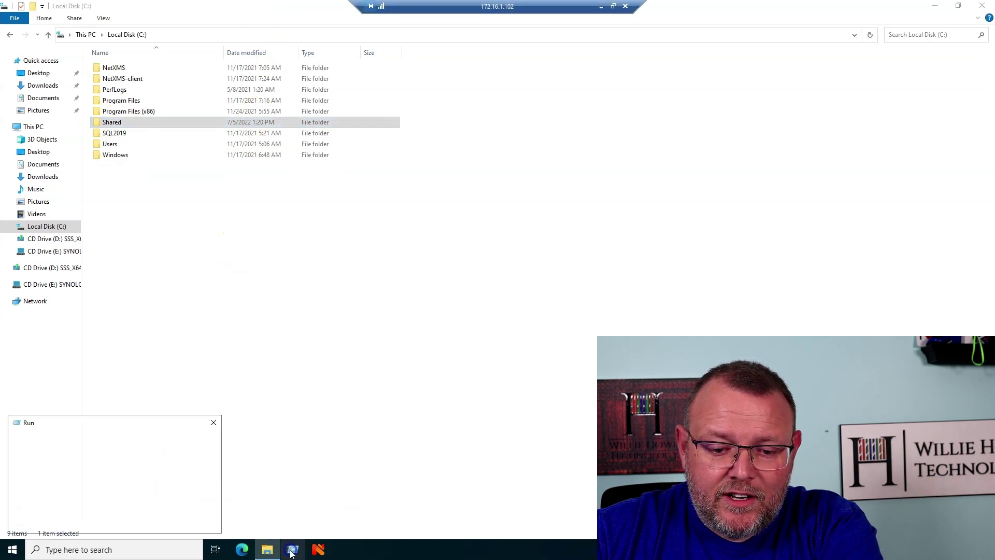
text(\\)
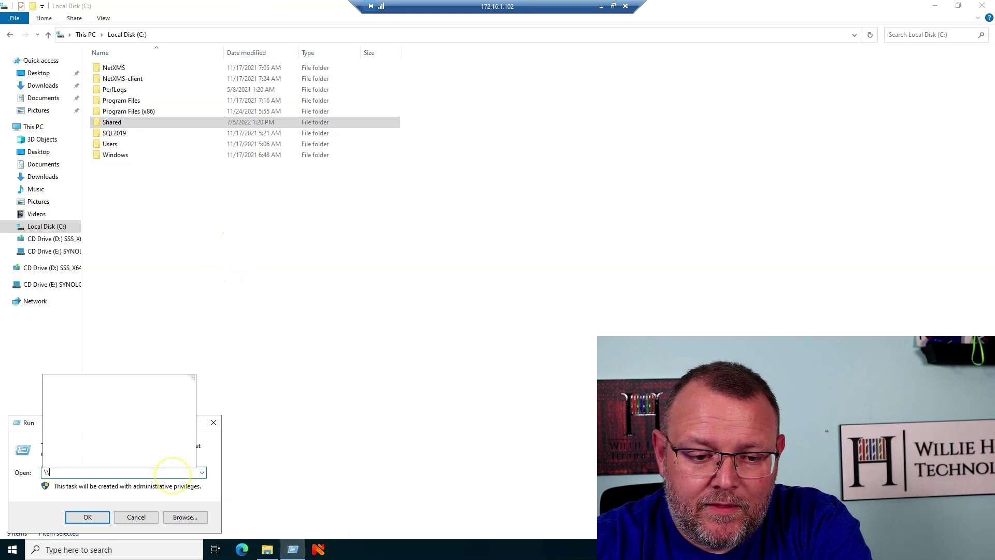
text(lo)
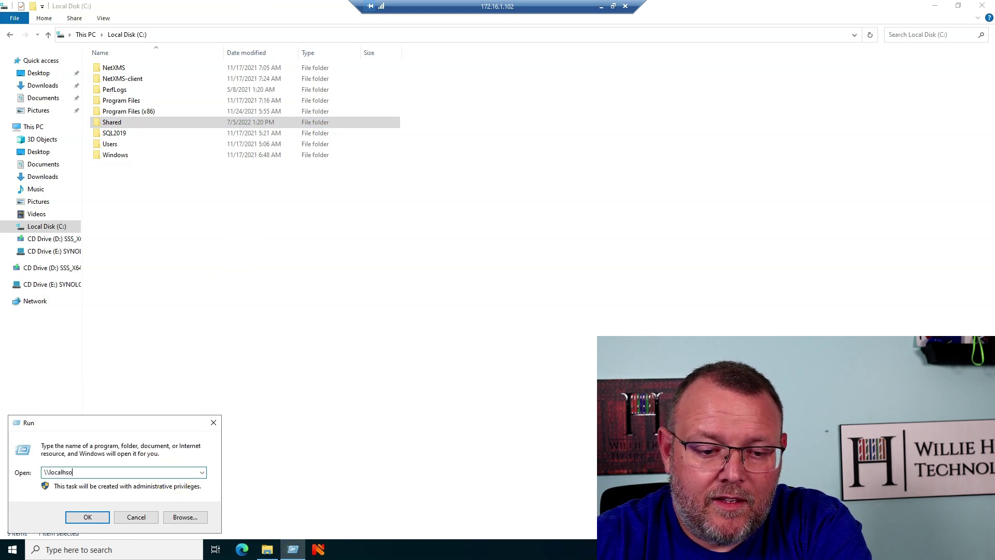
text(calho)
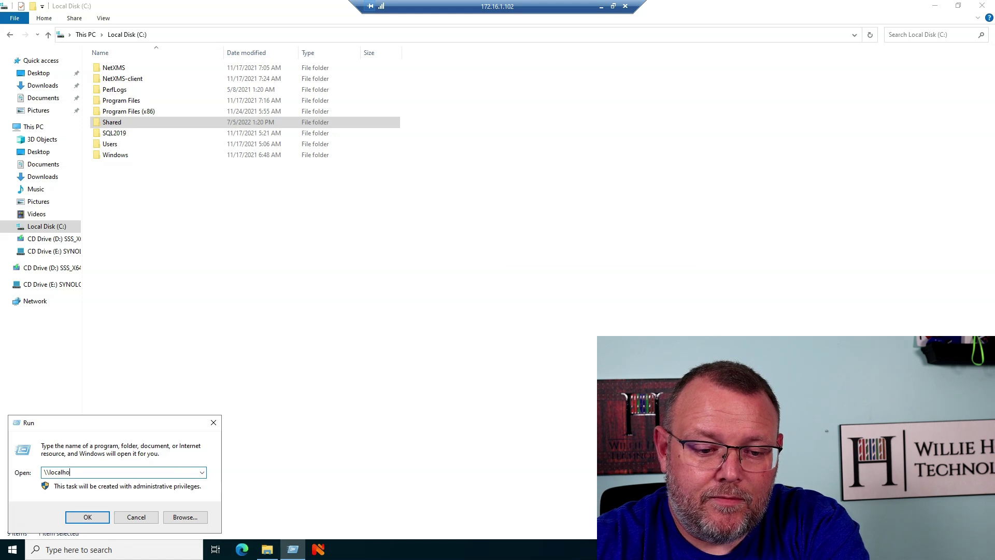
text(st)
key(Return)
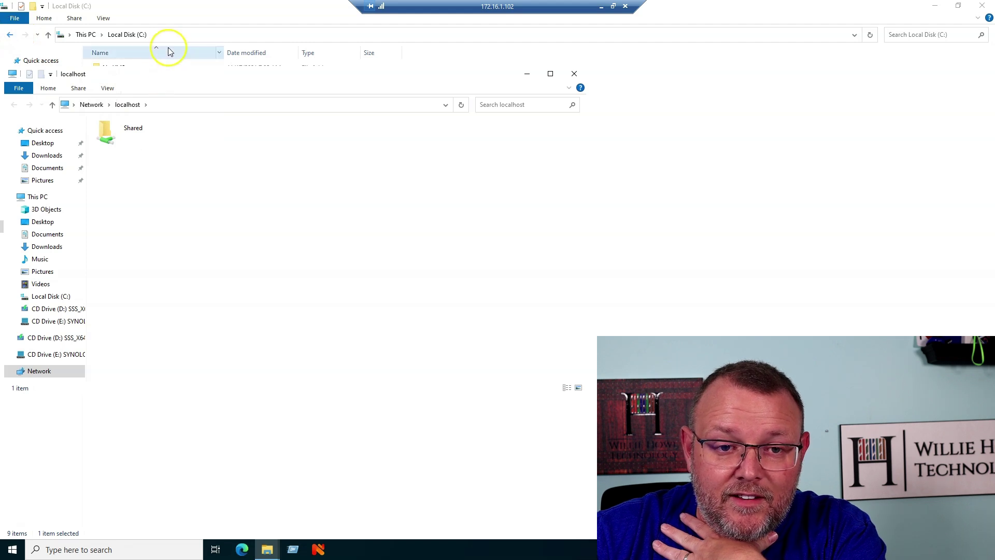
drag(196, 86, 315, 135)
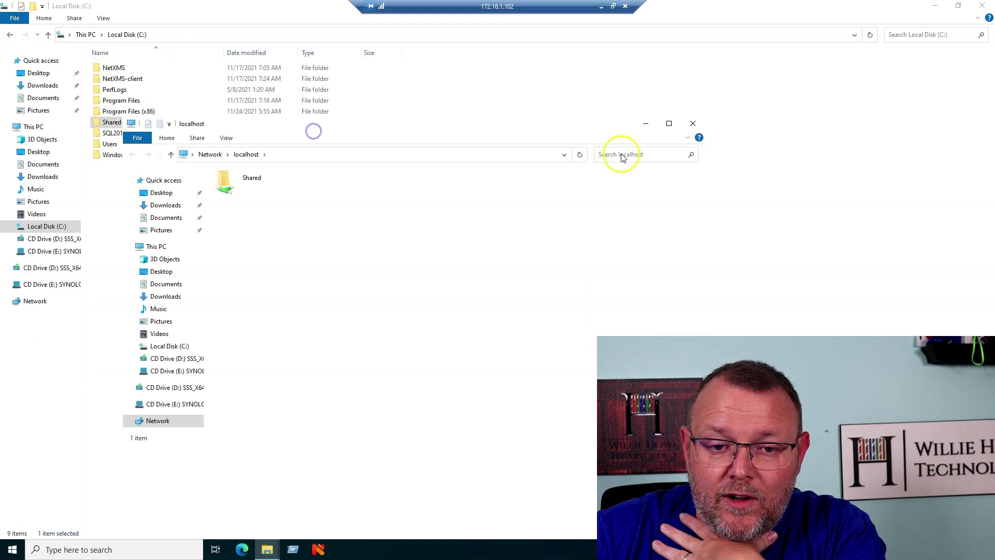
click(649, 126)
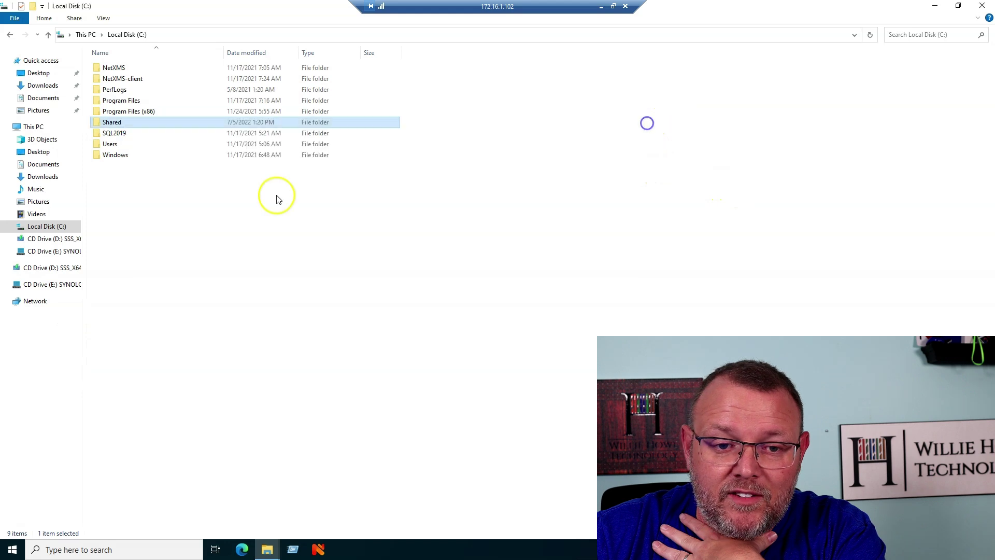
Step: Open the Shared folder and bring up Properties for its Willie subfolder
click(126, 123)
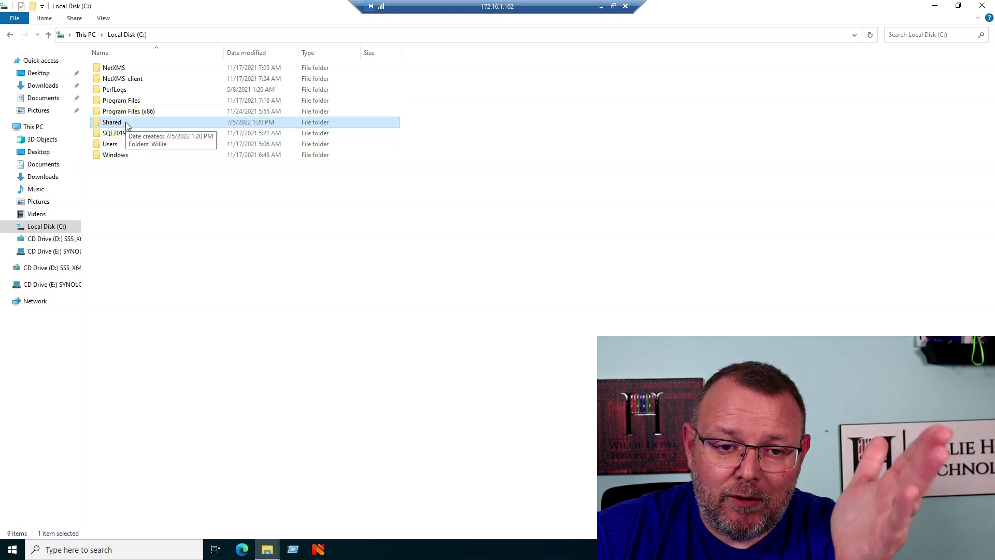
double_click(125, 122)
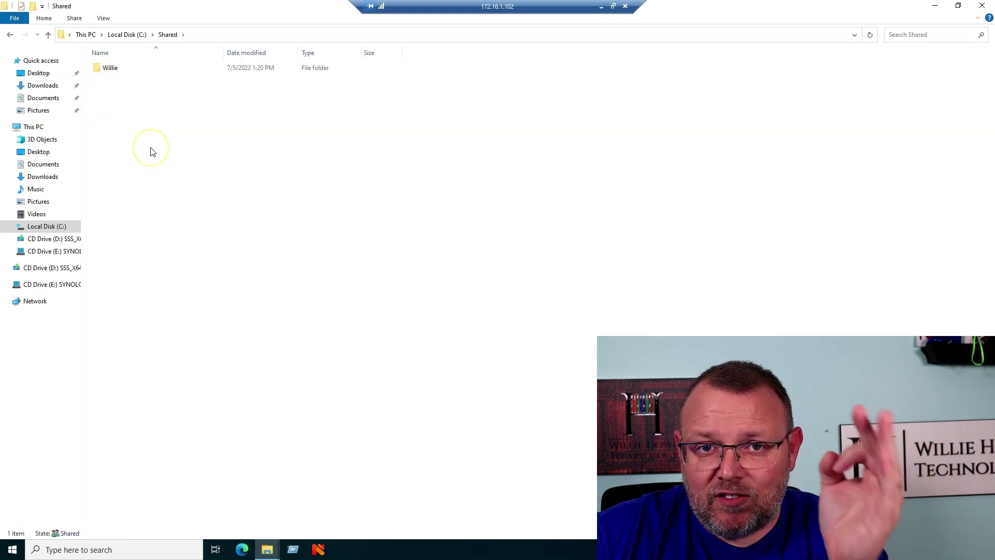
click(122, 72)
click(122, 73)
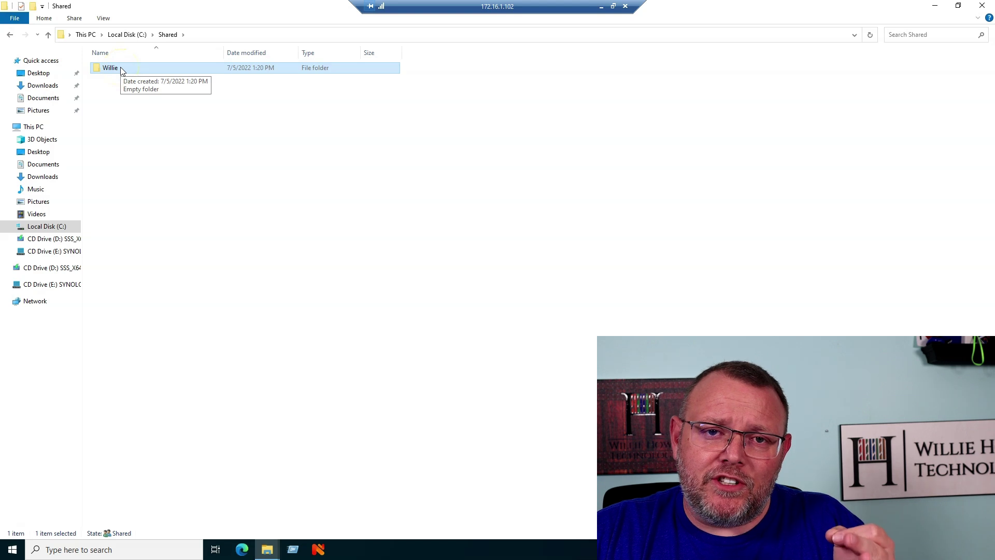
right_click(121, 68)
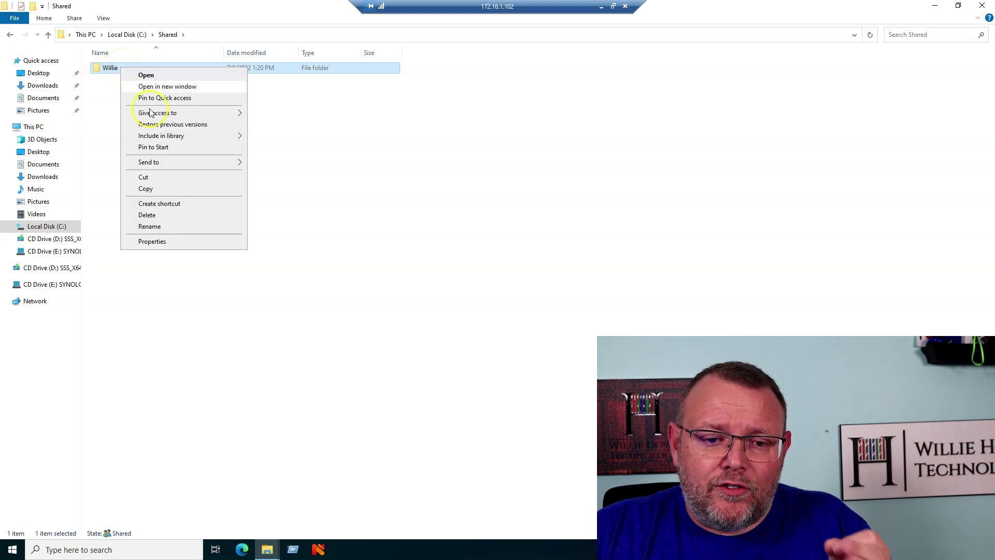
click(171, 244)
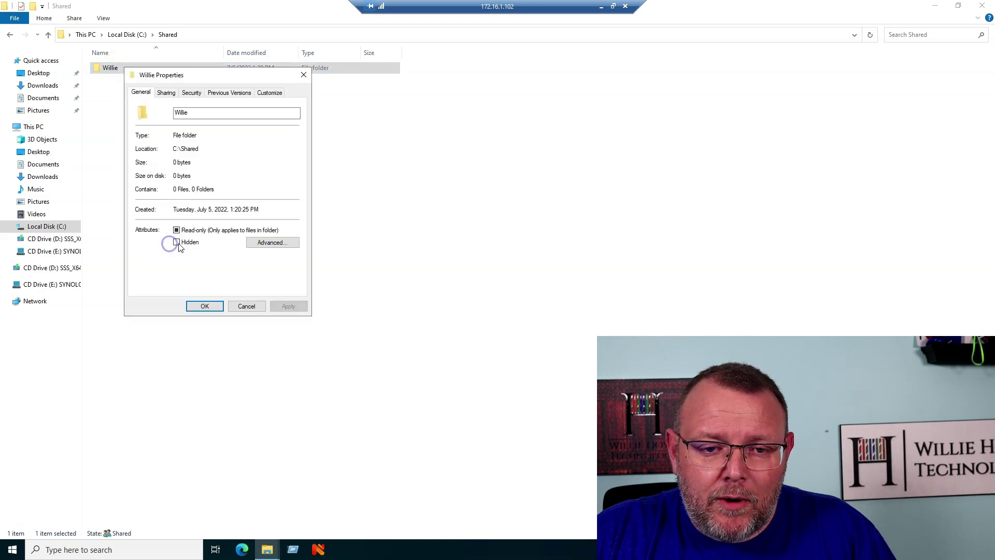
Step: In Willie's advanced security settings, disable inheritance and remove all inherited permissions
click(192, 94)
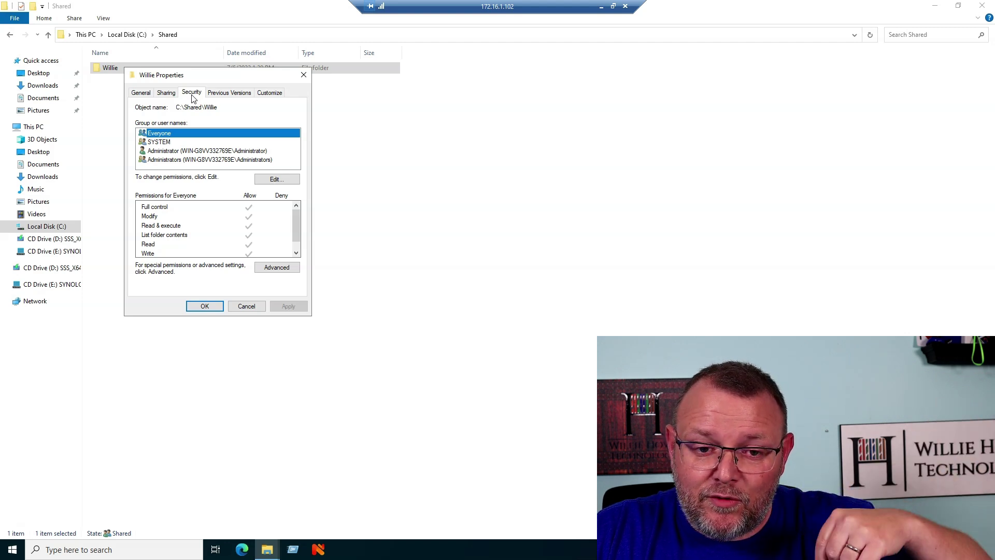
click(280, 271)
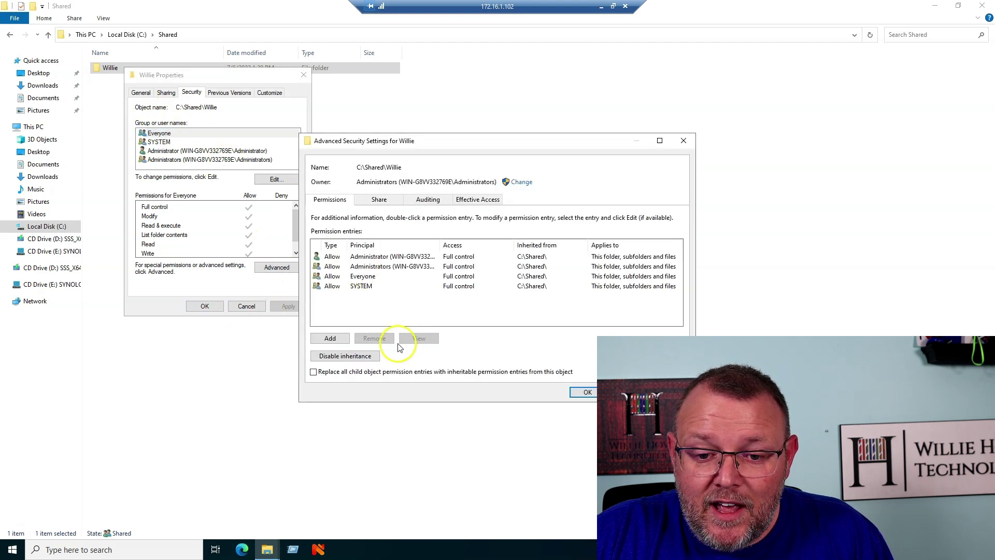
click(346, 357)
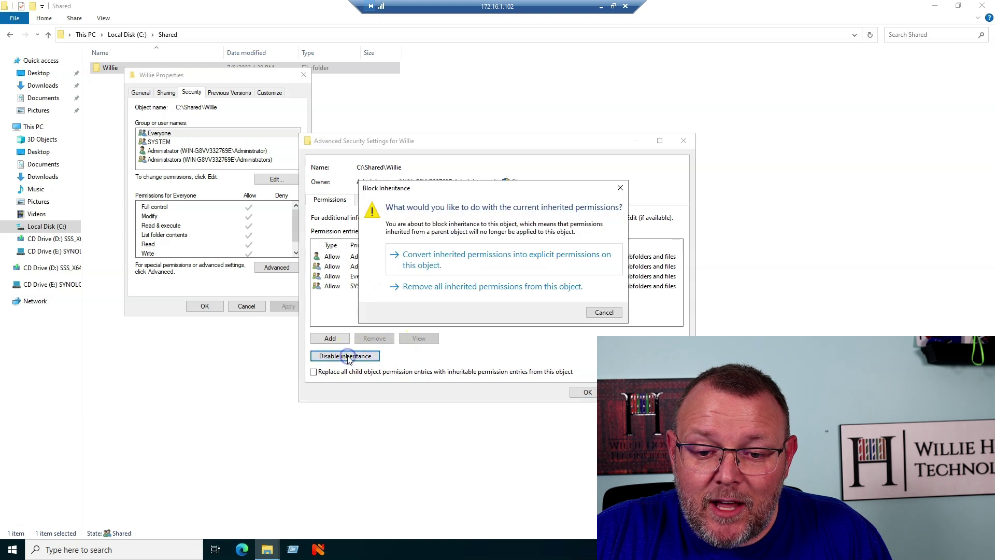
click(459, 288)
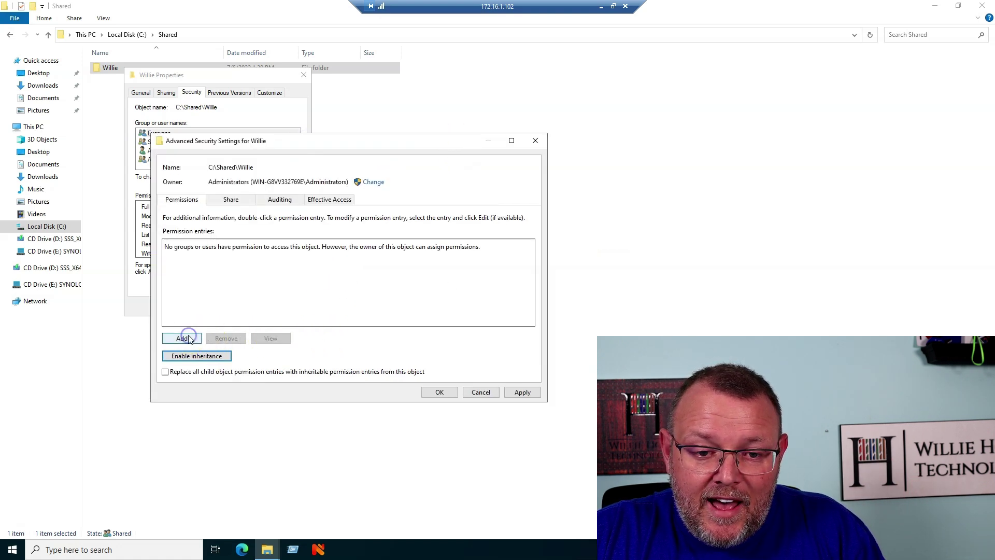
click(183, 338)
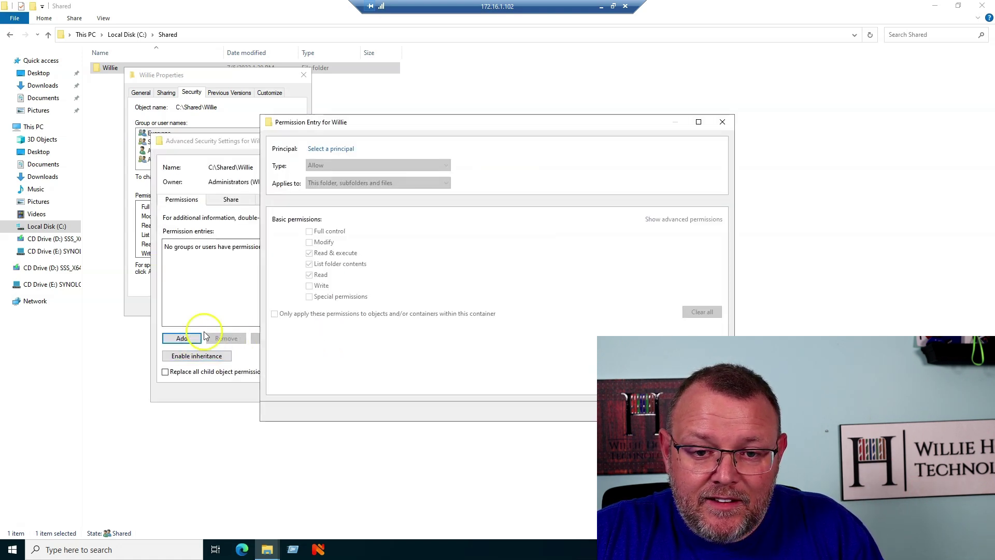
Step: Add an Allow entry granting the folder's matching user account Modify permission
click(343, 149)
text(willie)
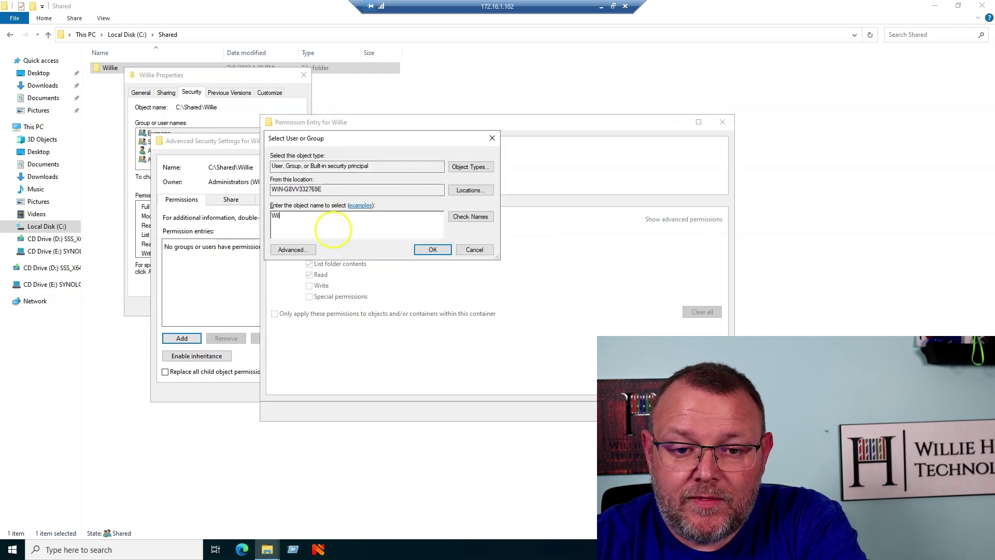
key(Return)
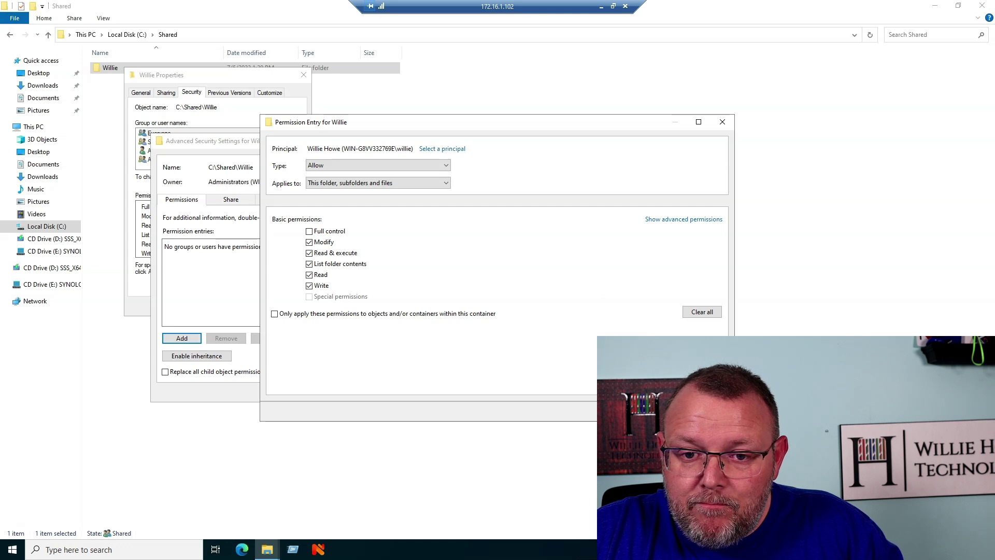
key(Return)
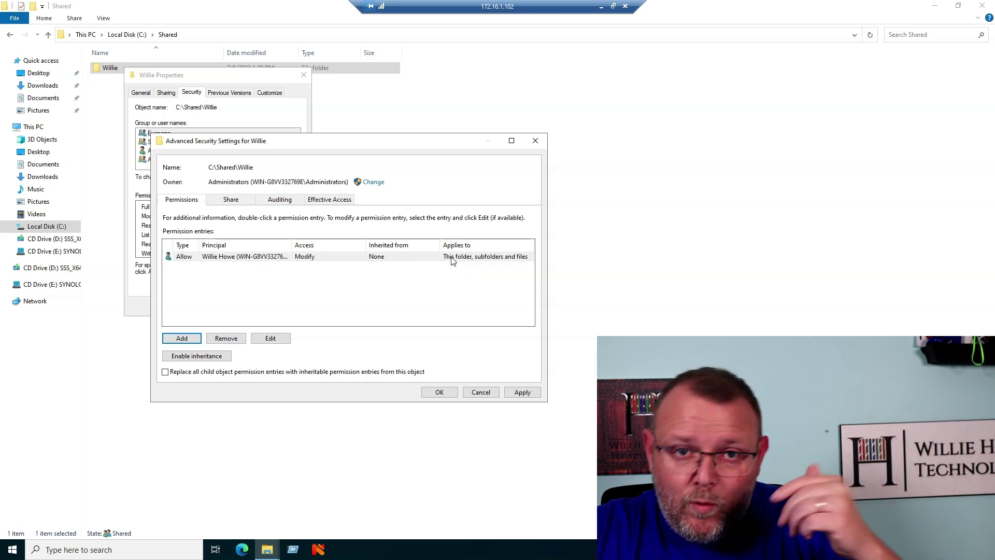
Step: Add an Administrators entry with Full control, after 'domain admins' fails to resolve
click(186, 339)
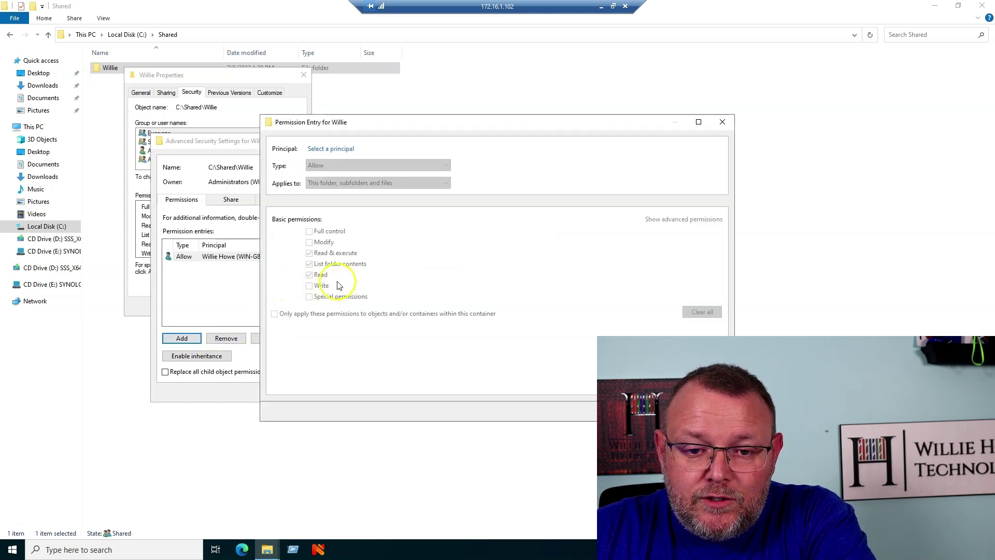
click(334, 149)
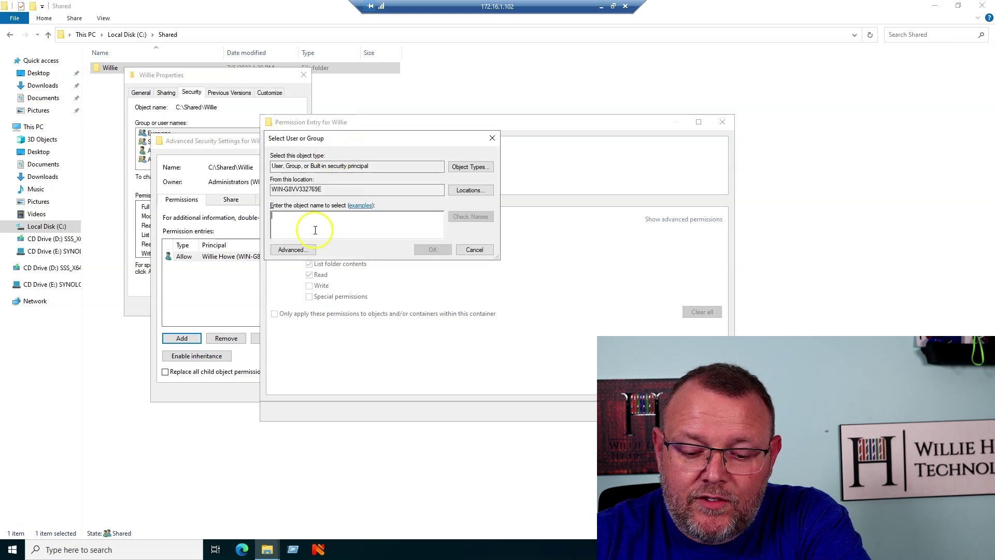
text(domain admins)
key(Return)
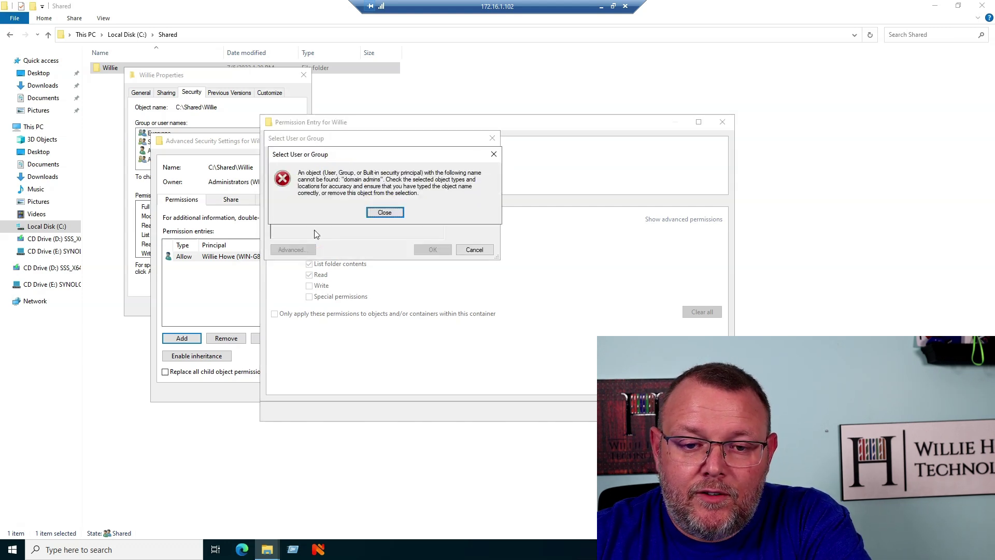
click(385, 210)
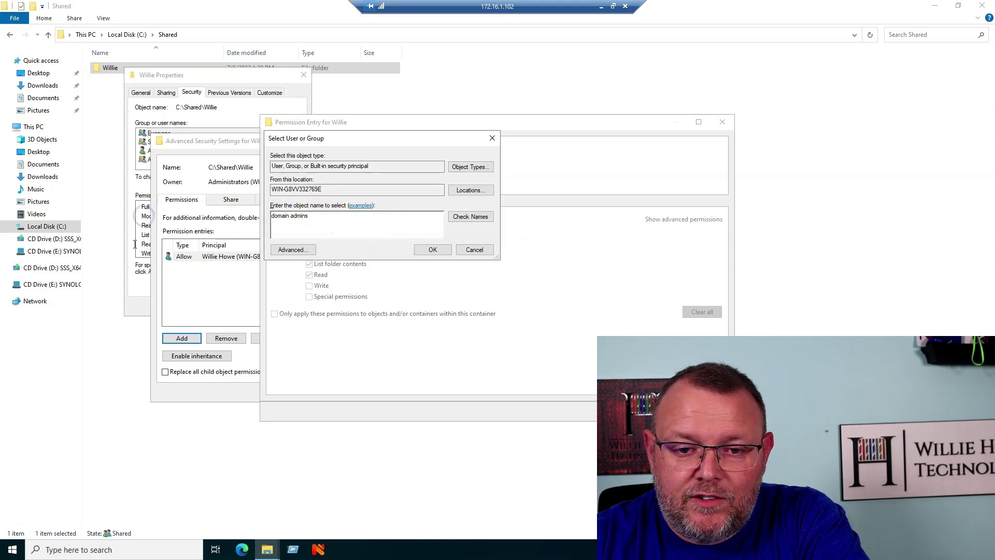
click(312, 216)
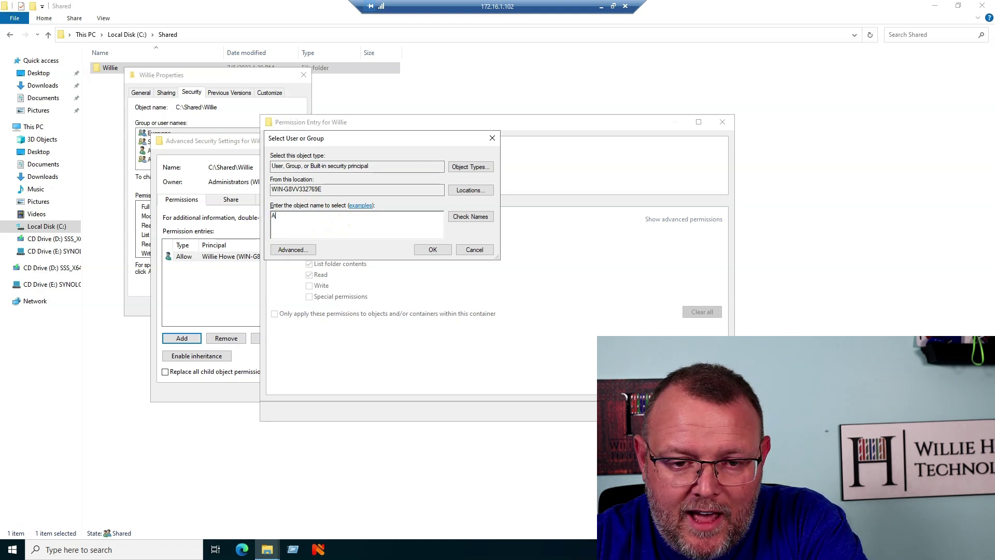
text(Administrato)
key(Return)
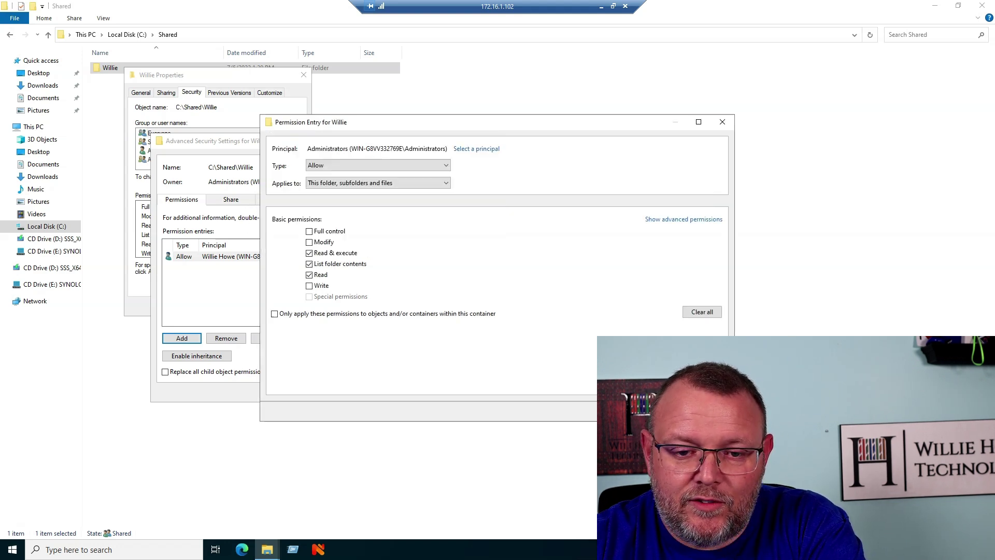
click(310, 232)
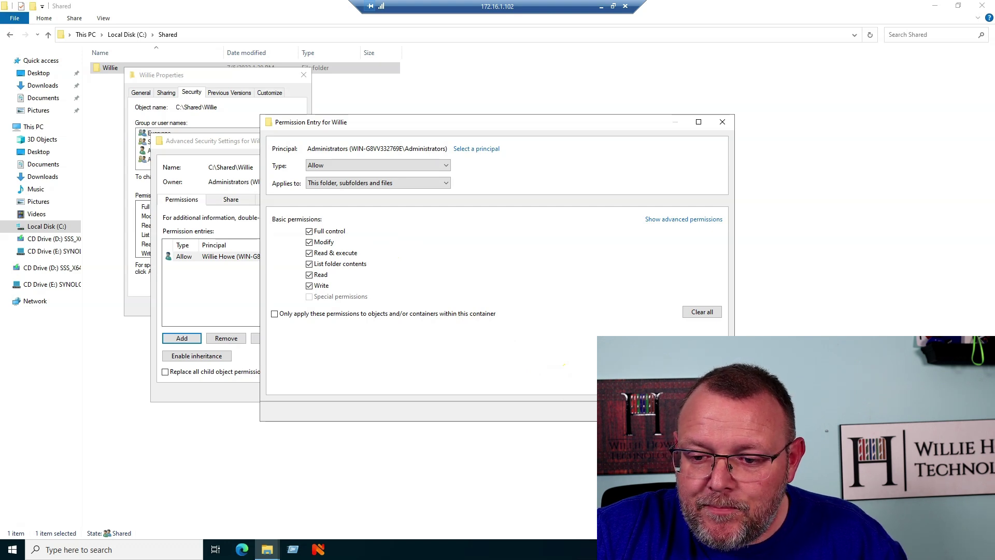
click(662, 409)
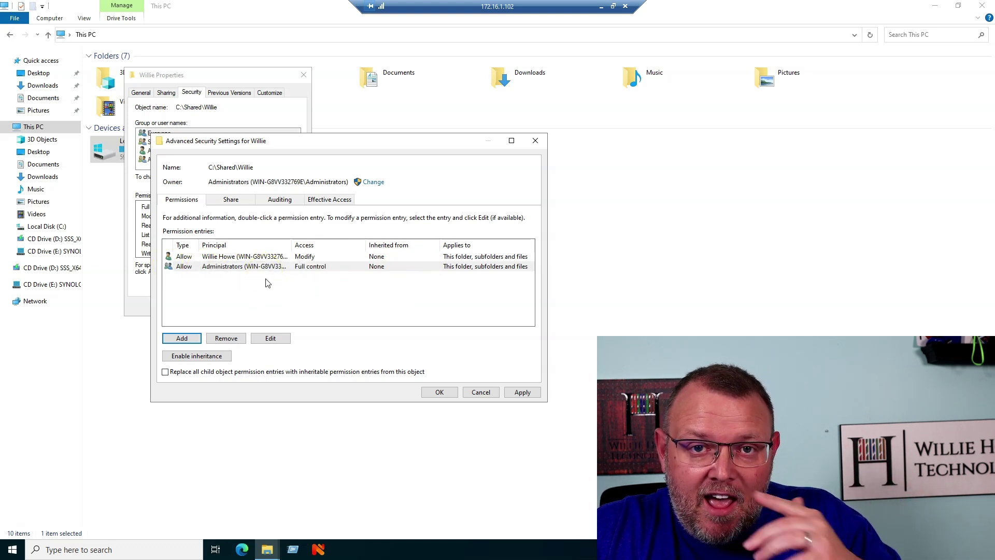
Step: Apply the permissions with OK in Advanced Security Settings and the Willie Properties dialog
click(438, 392)
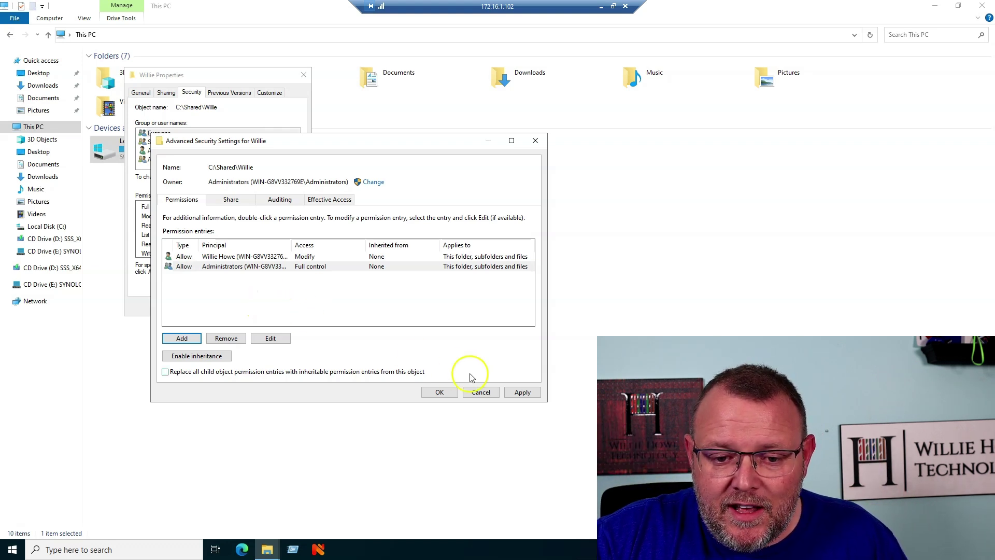
click(446, 393)
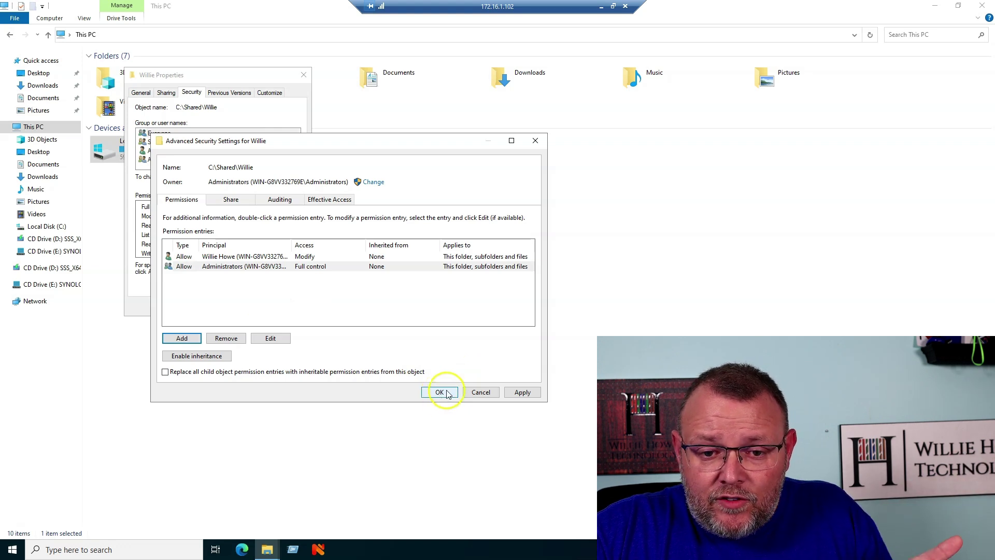
click(203, 305)
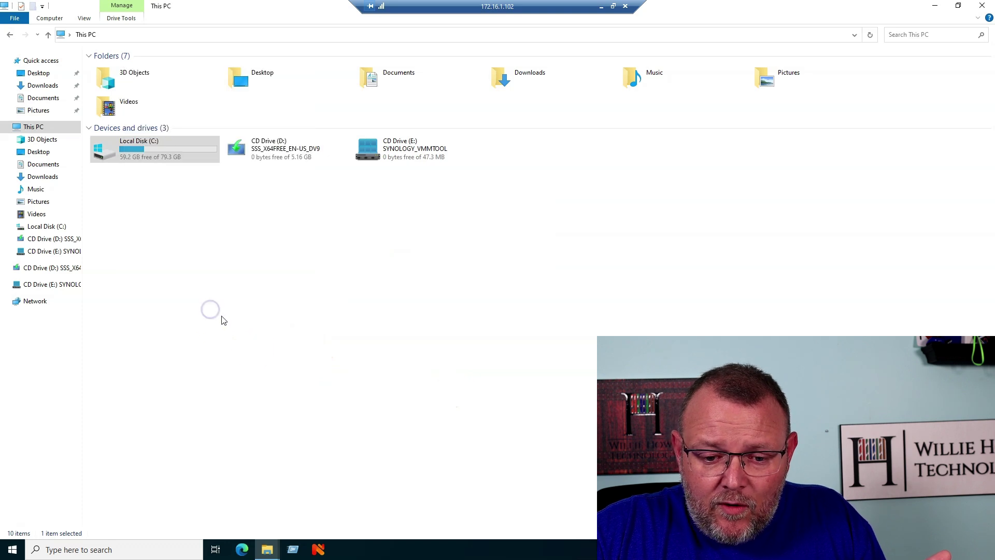
Step: In the \\localhost window, browse into Shared\Willie, go back, and close the window
click(269, 547)
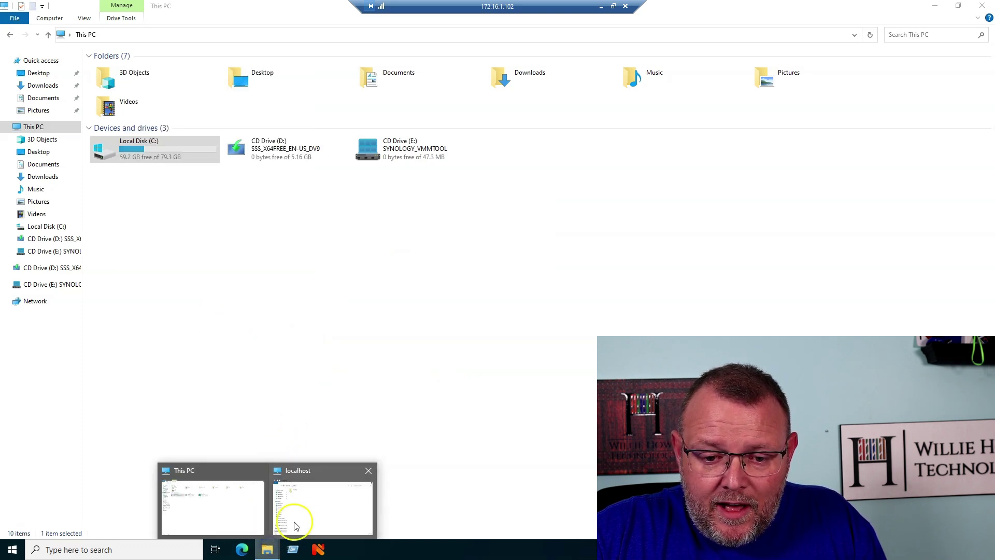
click(296, 525)
double_click(255, 185)
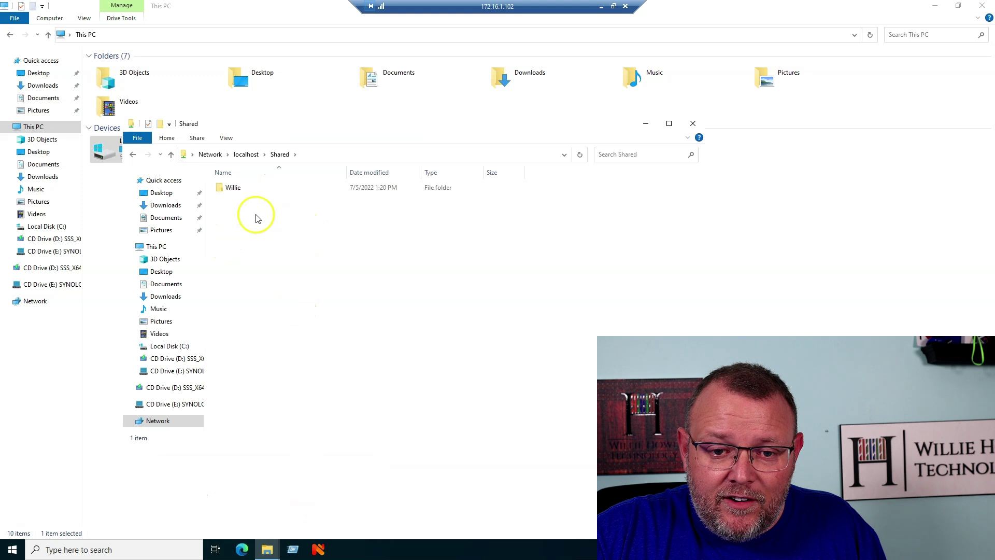
double_click(235, 187)
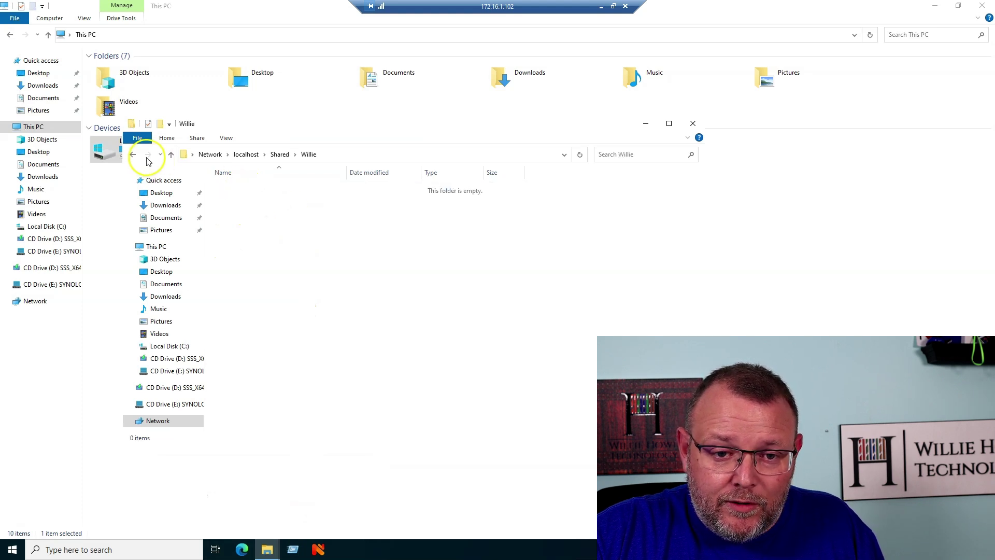
click(132, 154)
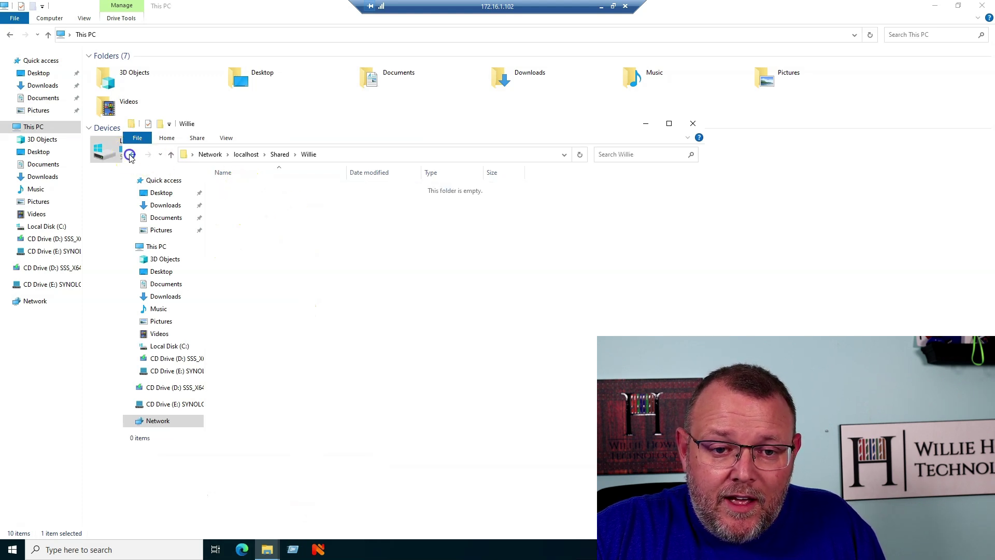
click(692, 124)
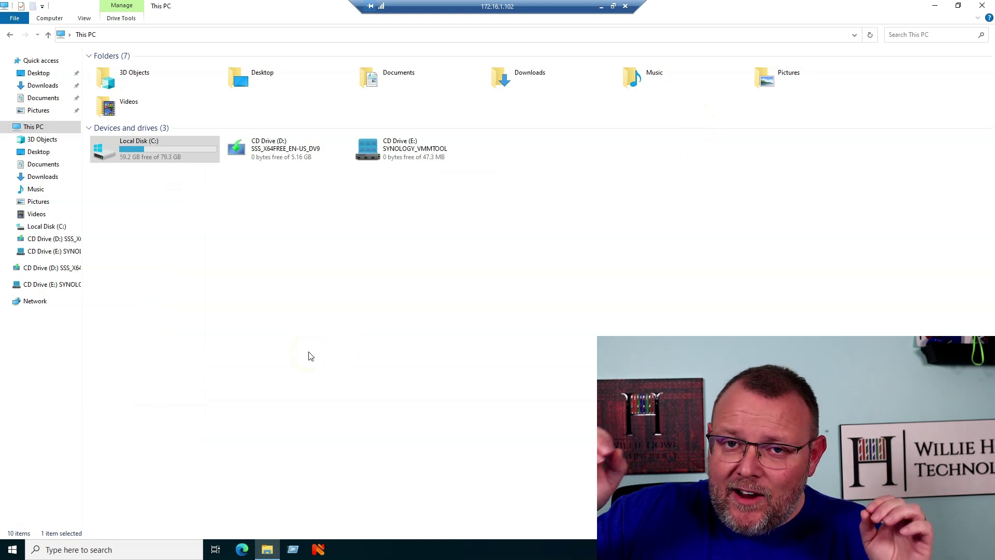